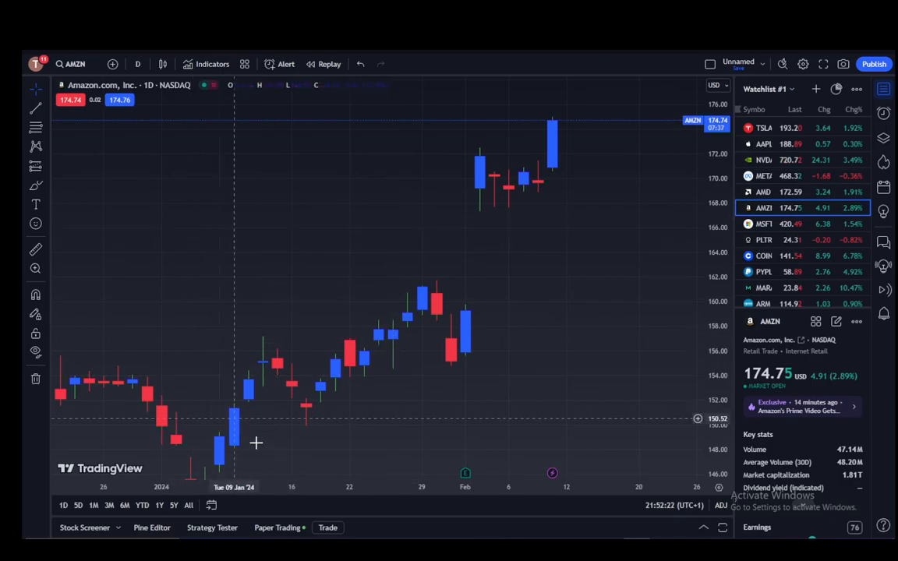
- Open and then collapse the Paper Trading account panel beneath the AMZN chart
left_click(278, 528)
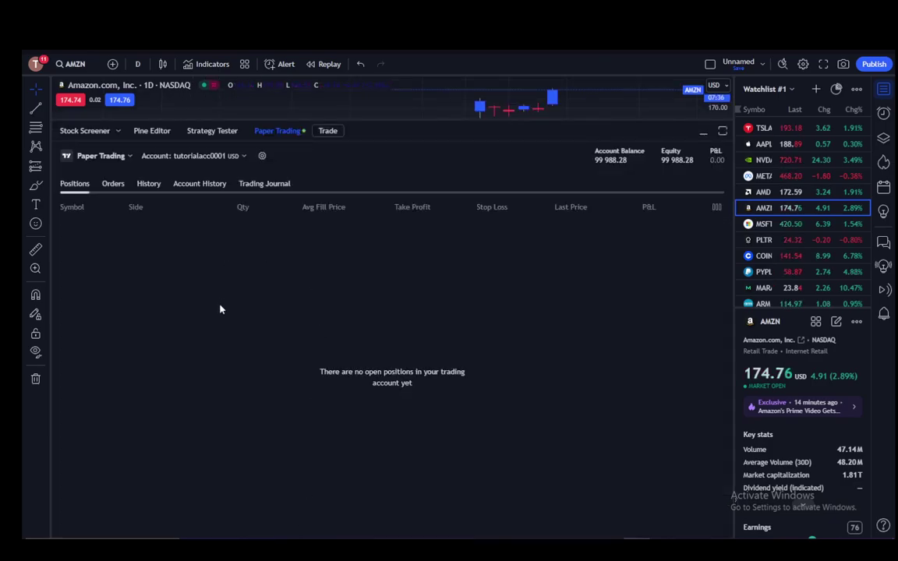
left_click(277, 130)
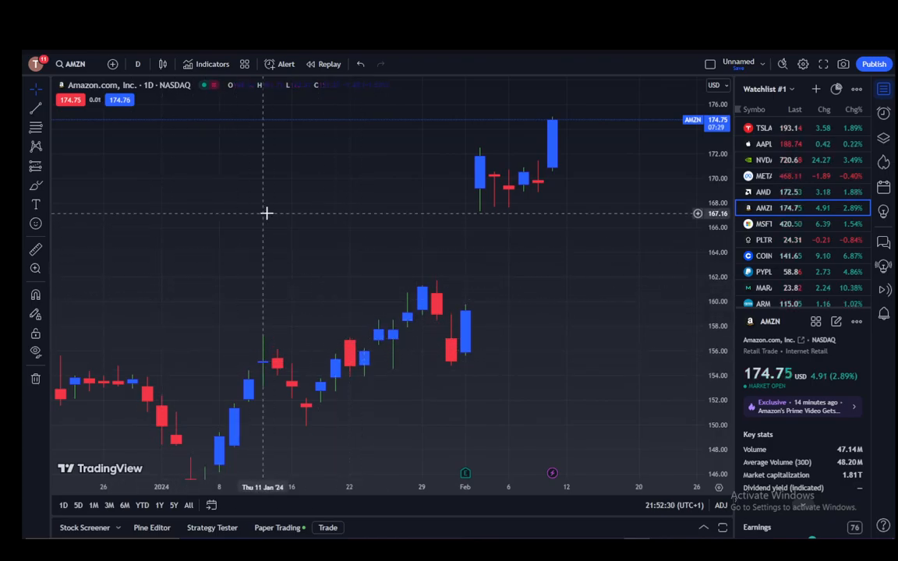
- Browse the indicator library's Technicals and Community Scripts lists, ending back on Technicals
left_click(207, 64)
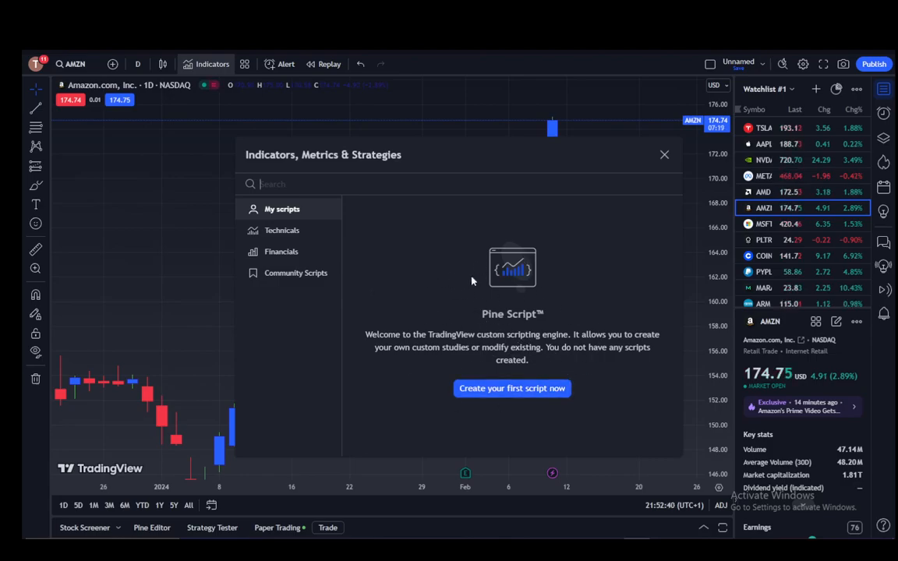
left_click(282, 230)
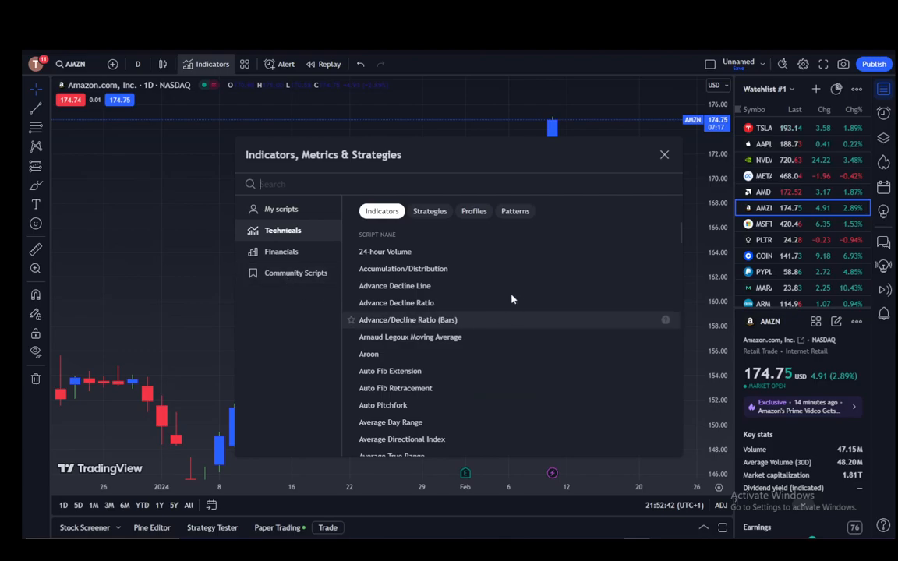
left_click(296, 273)
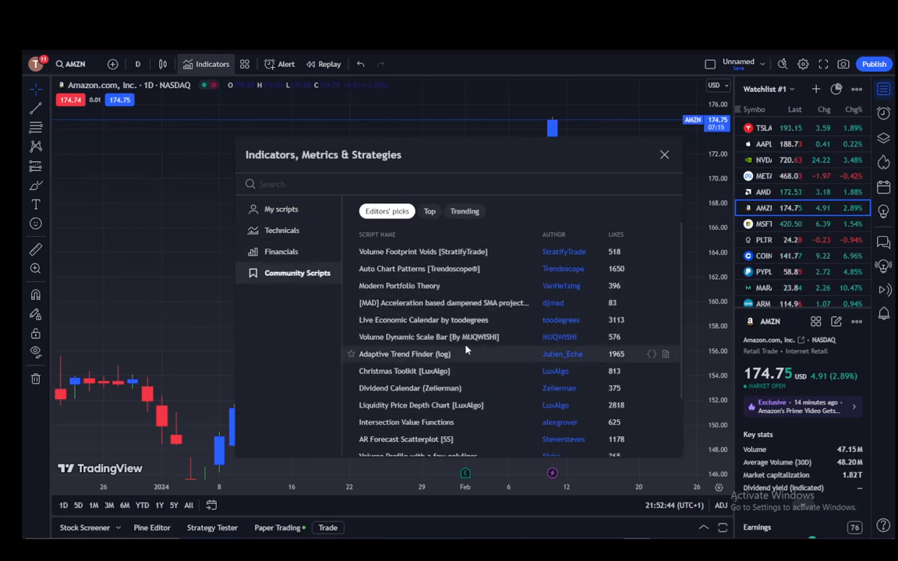
scroll(461, 359, "down", 3)
scroll(460, 366, "down", 5)
scroll(444, 382, "up", 8)
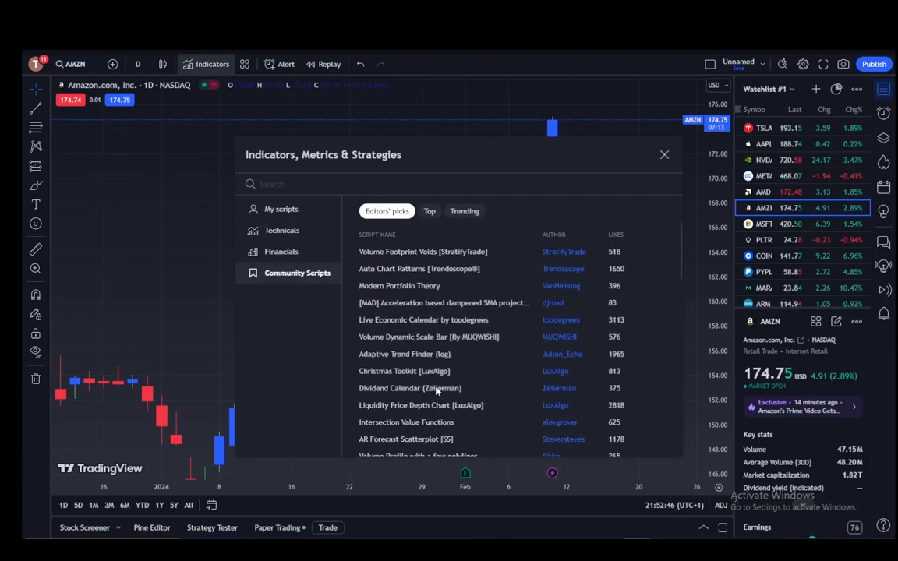
left_click(283, 230)
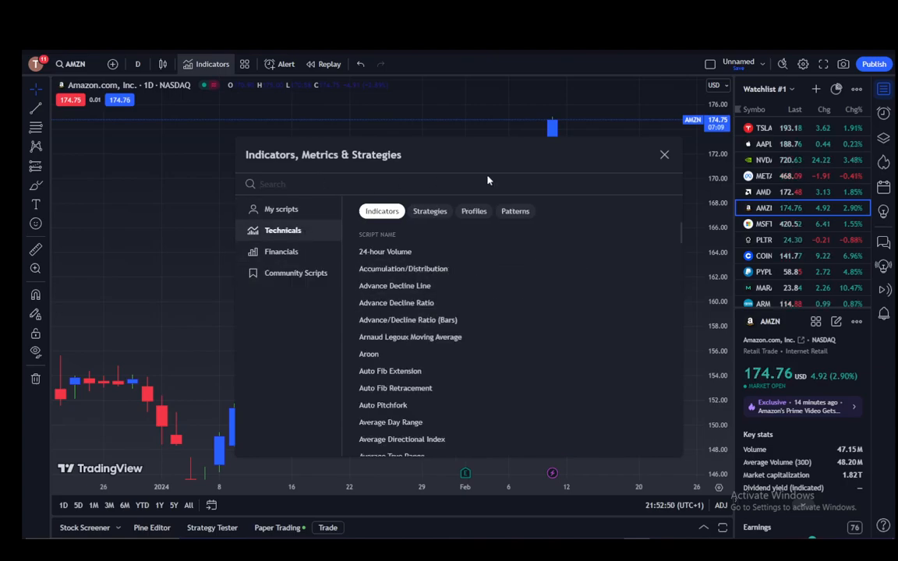
type("Heatmap")
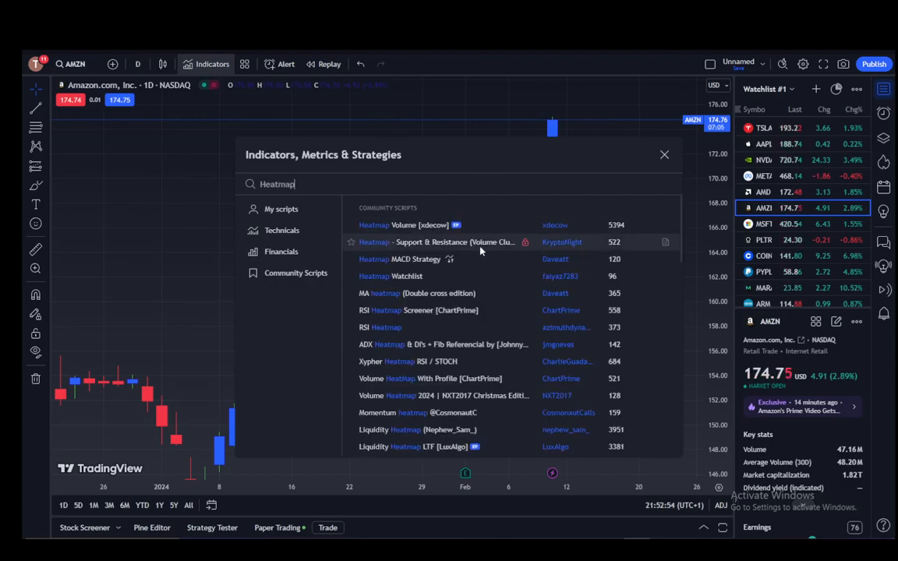
- Add the Heatmap Volume [xdecow] and Heatmap MACD Strategy community scripts to the chart
left_click(396, 226)
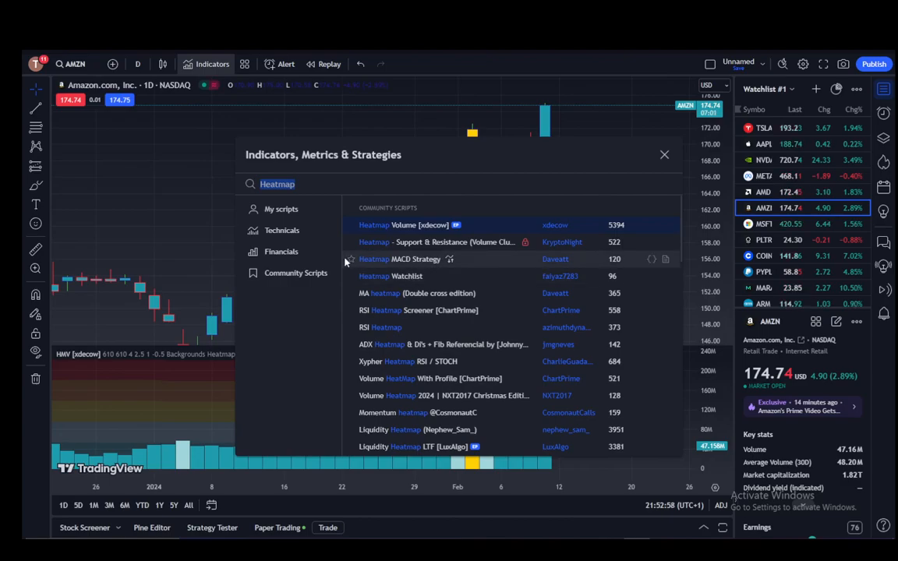
left_click(392, 259)
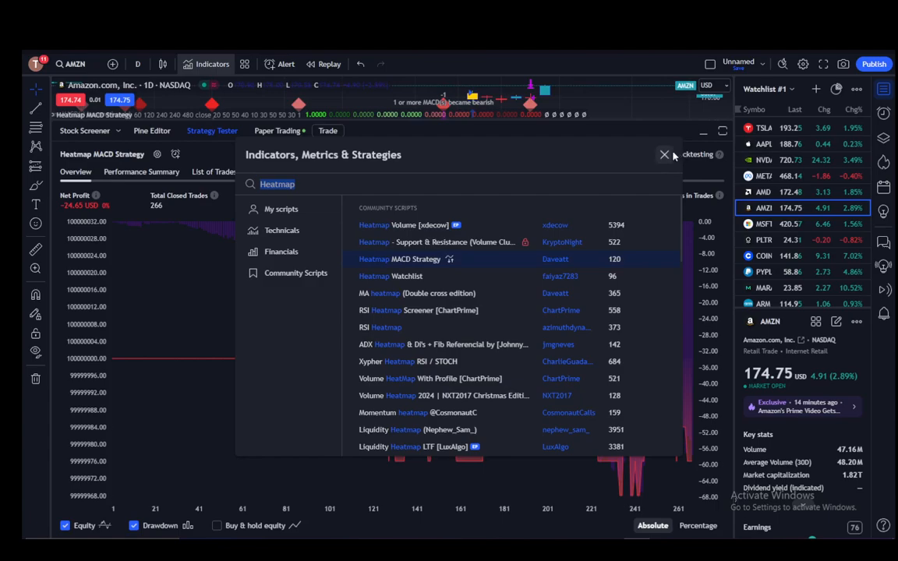
left_click(664, 154)
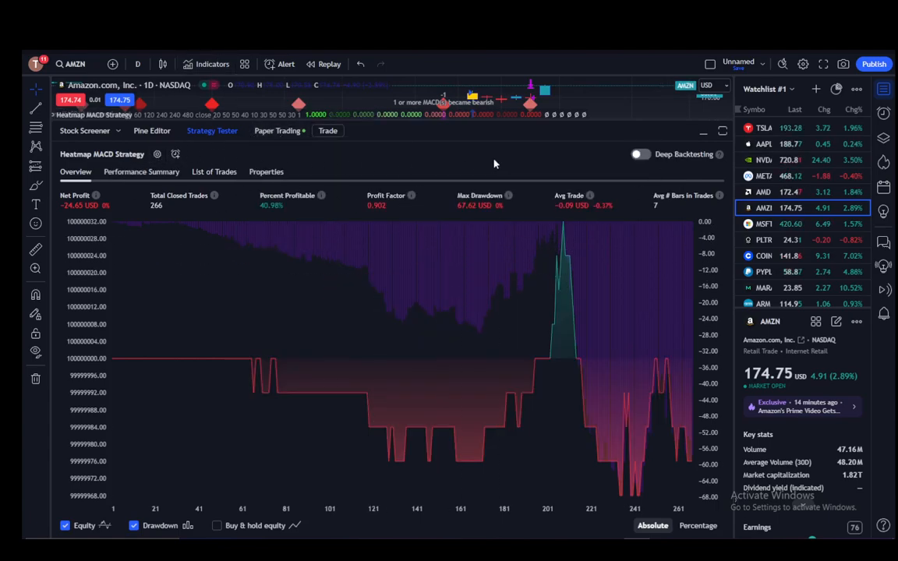
- Attempt to add Advance/Decline Ratio (Bars) from Technicals and dismiss the upgrade-plan prompt
left_click(212, 64)
left_click(283, 230)
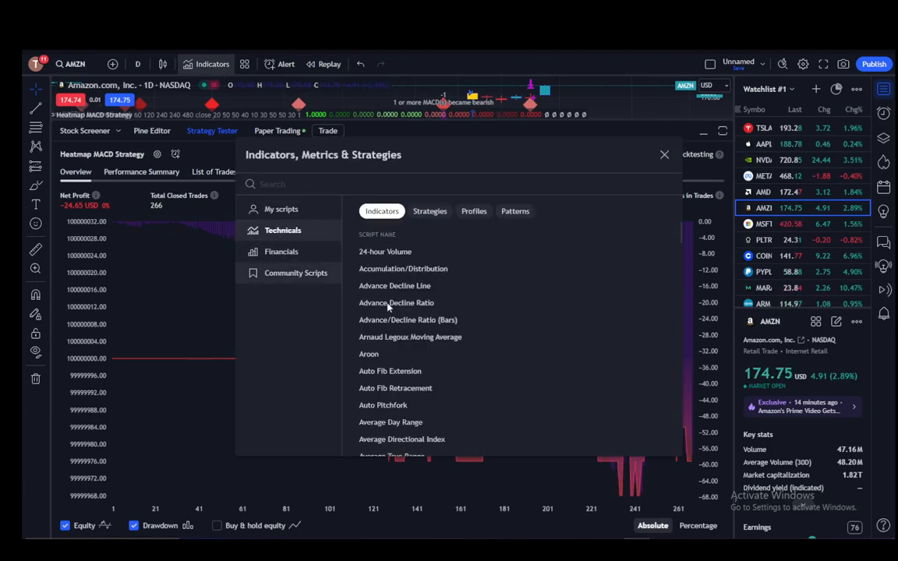
left_click(444, 320)
left_click(607, 104)
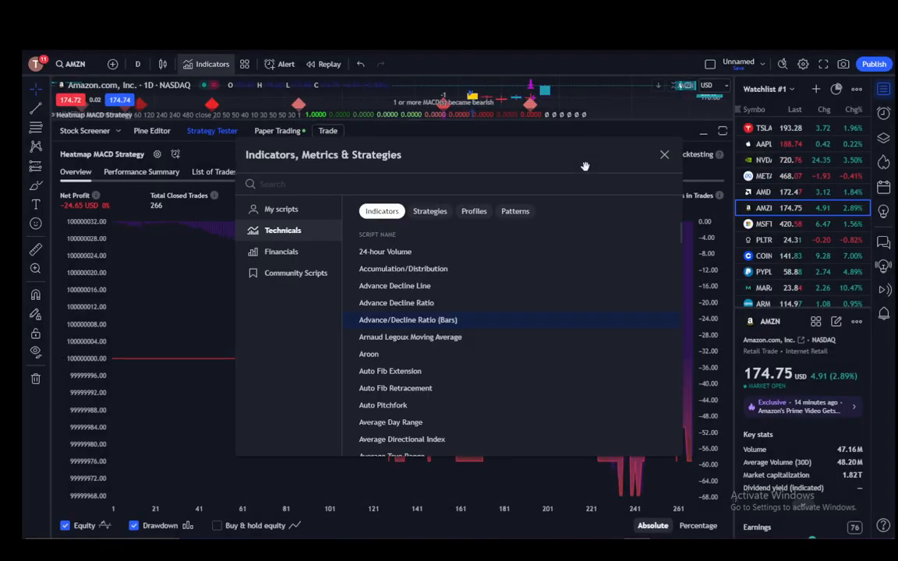
- Switch between the Paper Trading and Strategy Tester tabs, then collapse the bottom panel
left_click(664, 156)
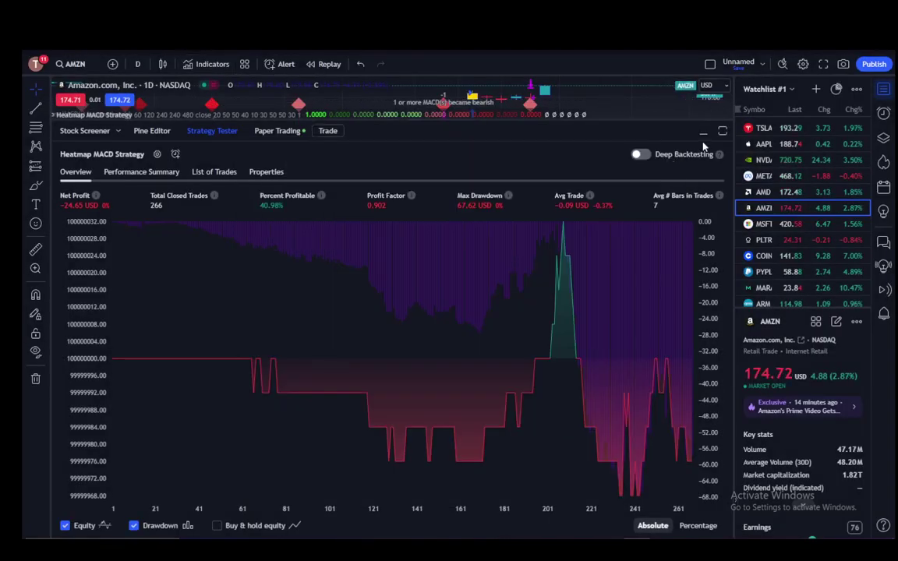
left_click(277, 130)
left_click(211, 130)
left_click(277, 130)
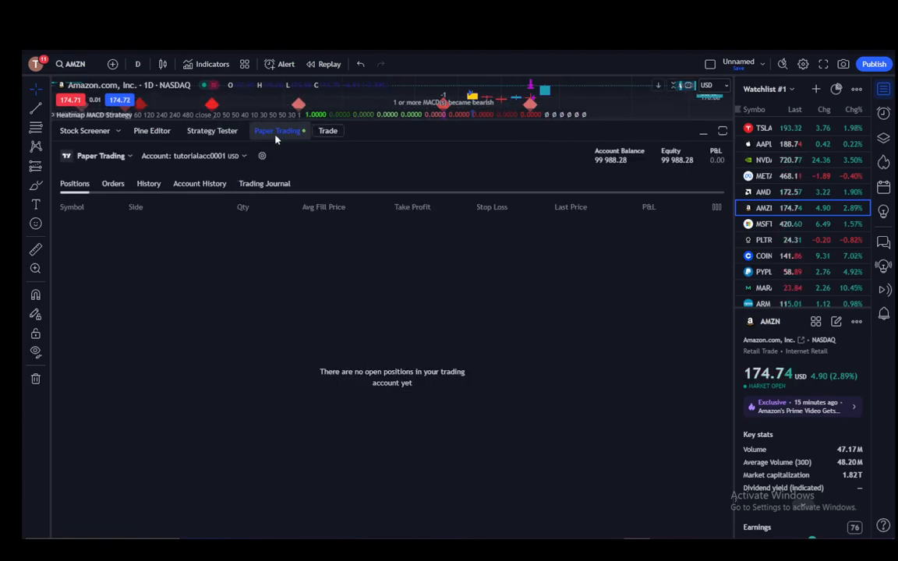
left_click(703, 134)
mouse_move(117, 116)
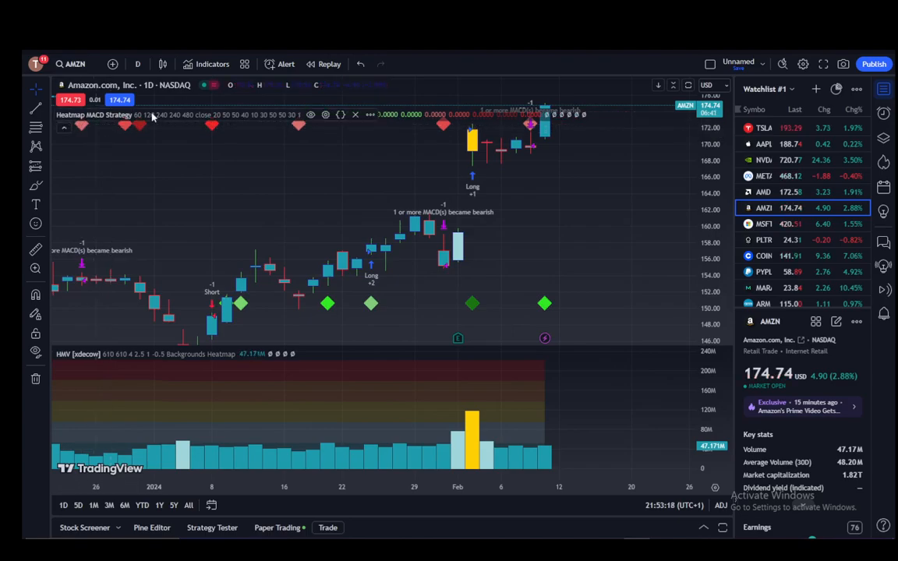
- Remove Heatmap MACD Strategy and the Heatmap Volume pane, leaving plain AMZN candles
left_click(354, 115)
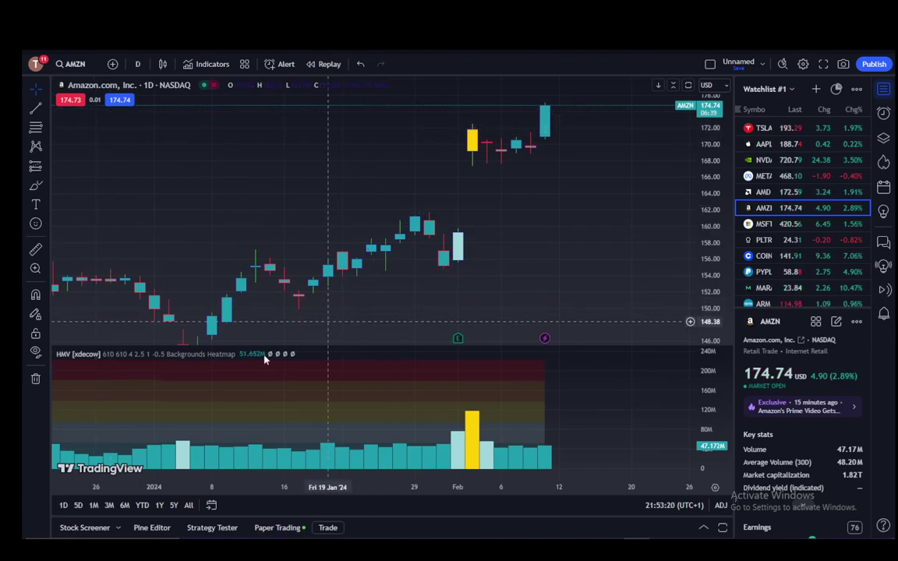
left_click(659, 355)
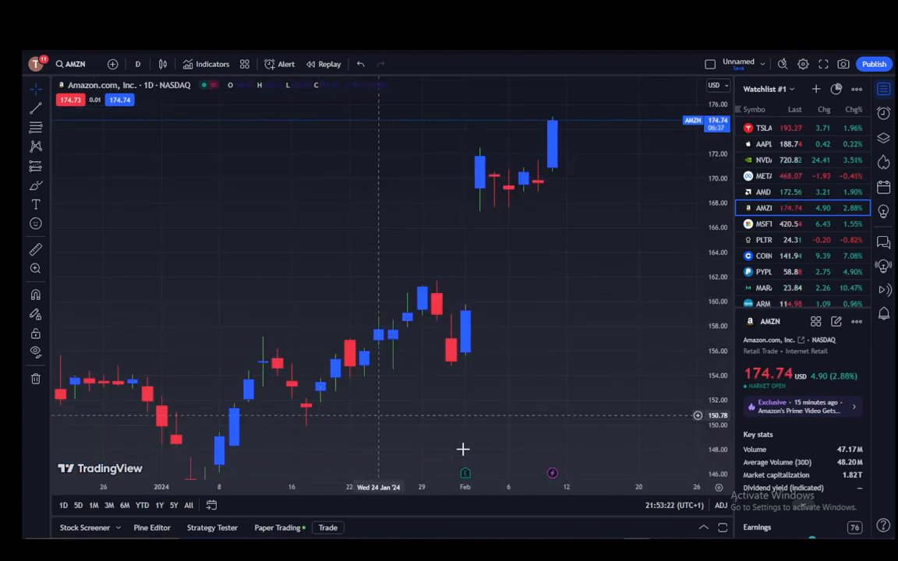